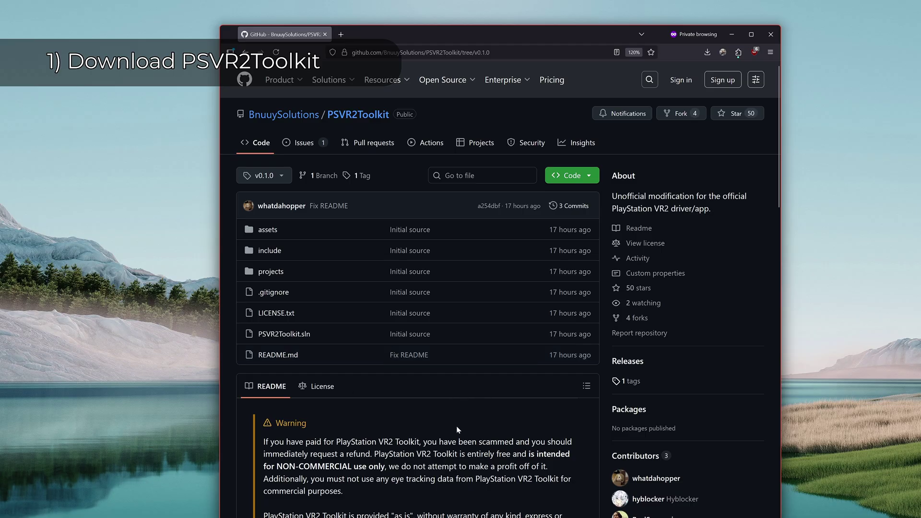
- Download driver_playstation_vr2.dll from the assets of the PlayStation VR2 Toolkit v0.1.0 release
scroll(456, 426, "down", 1)
left_click(627, 307)
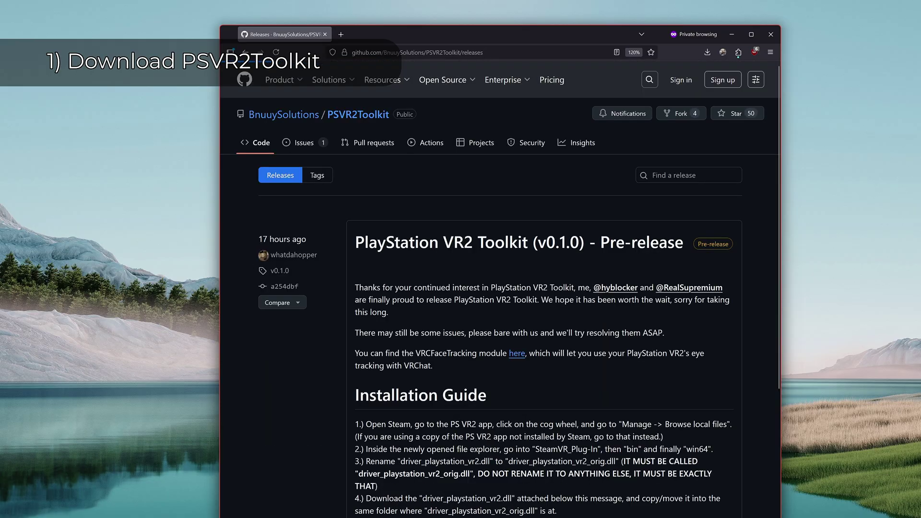
scroll(547, 309, "down", 5)
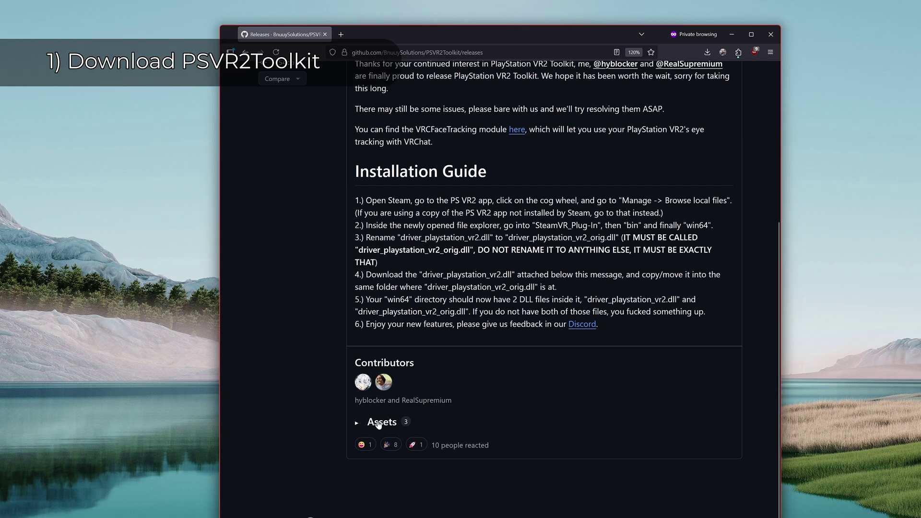
left_click(376, 424)
scroll(431, 403, "down", 1)
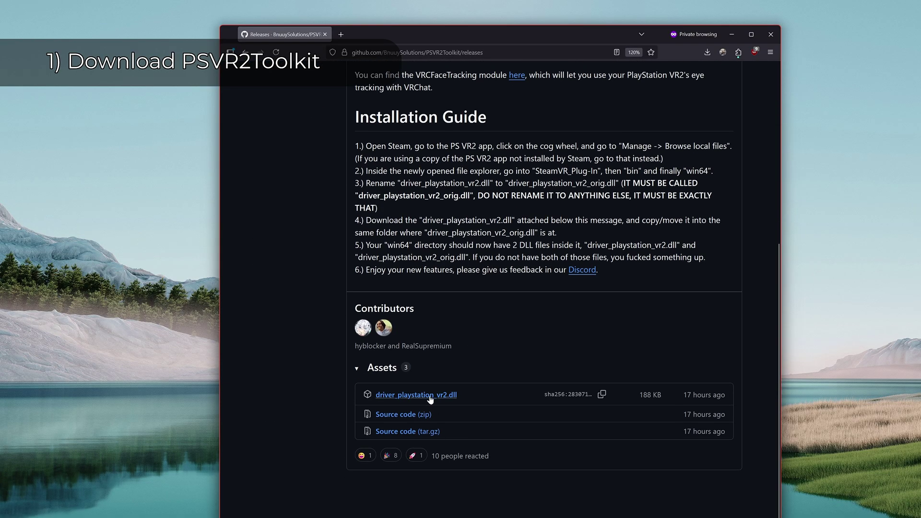
left_click(430, 399)
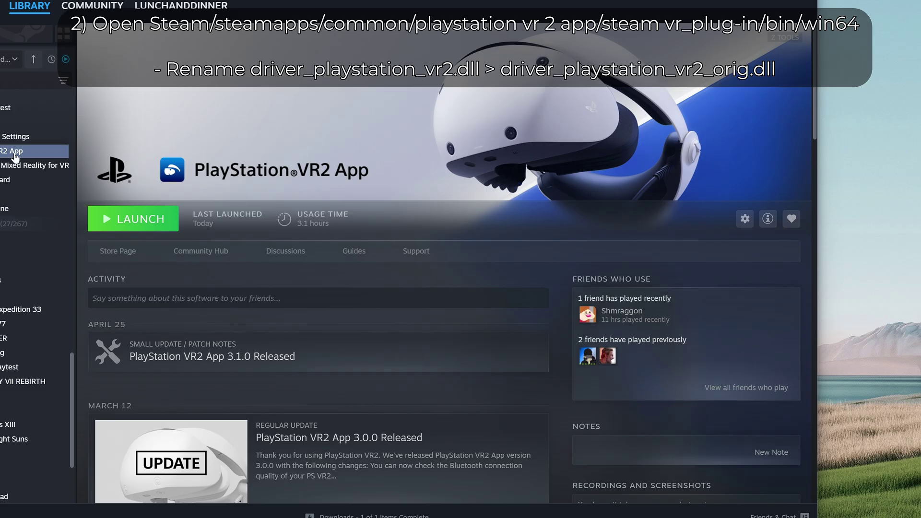
- Browse the PlayStation VR2 App's local files from Steam and open the SteamVR_Plug-In/bin/win64 folder
left_click(745, 219)
mouse_move(722, 301)
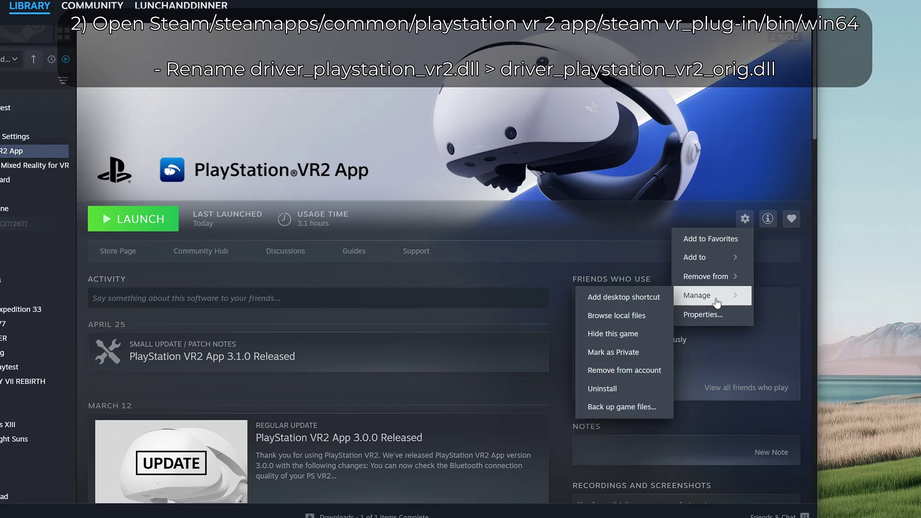
left_click(661, 318)
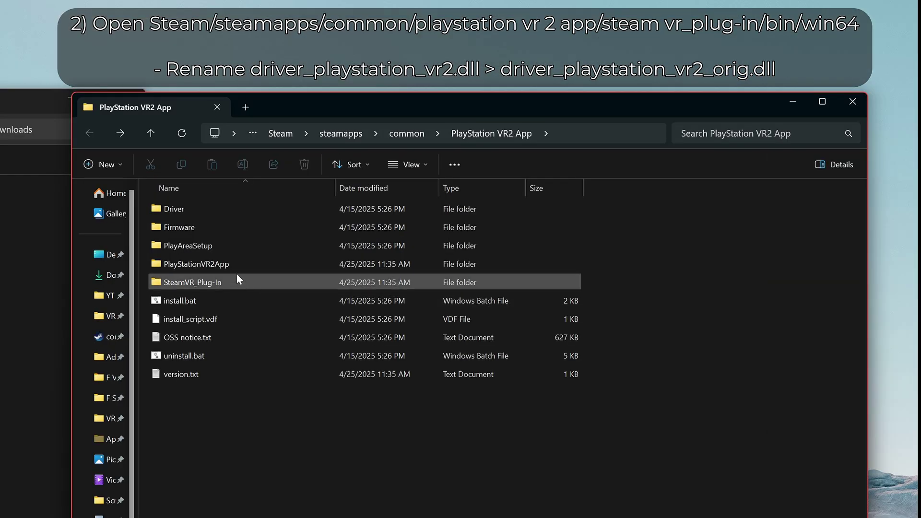
double_click(225, 282)
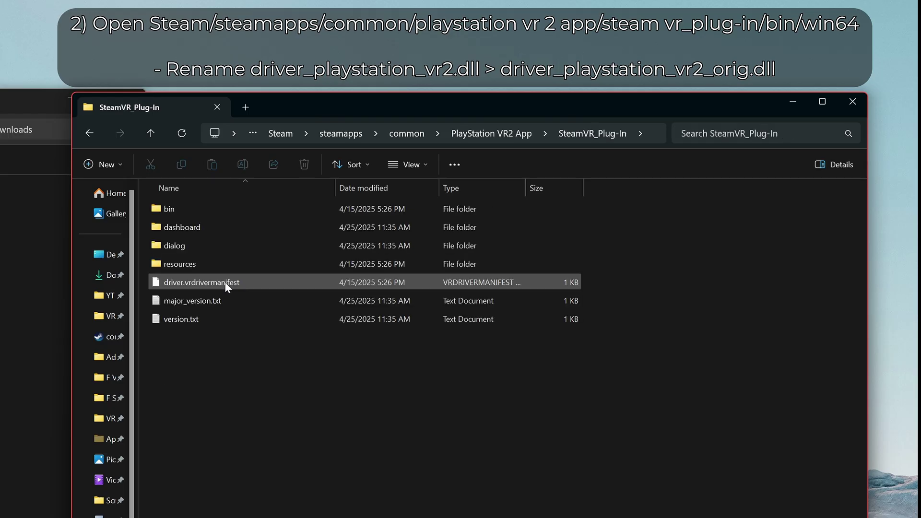
double_click(208, 211)
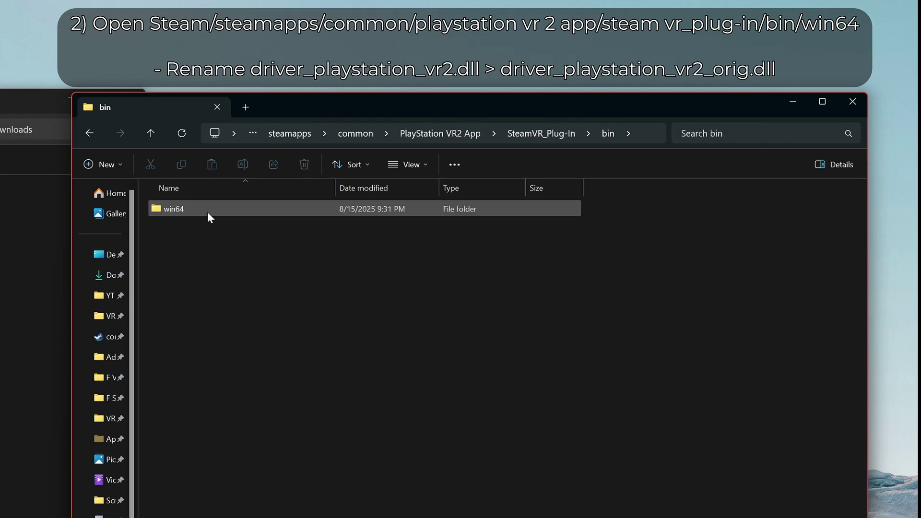
double_click(207, 211)
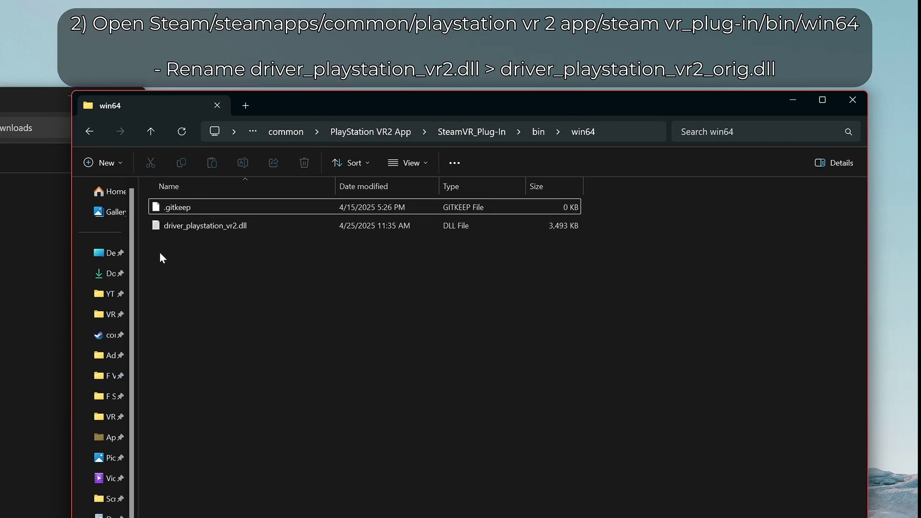
- Rename driver_playstation_vr2.dll in the win64 folder as driver_playstation_vr2_orig.dll
left_click(226, 230)
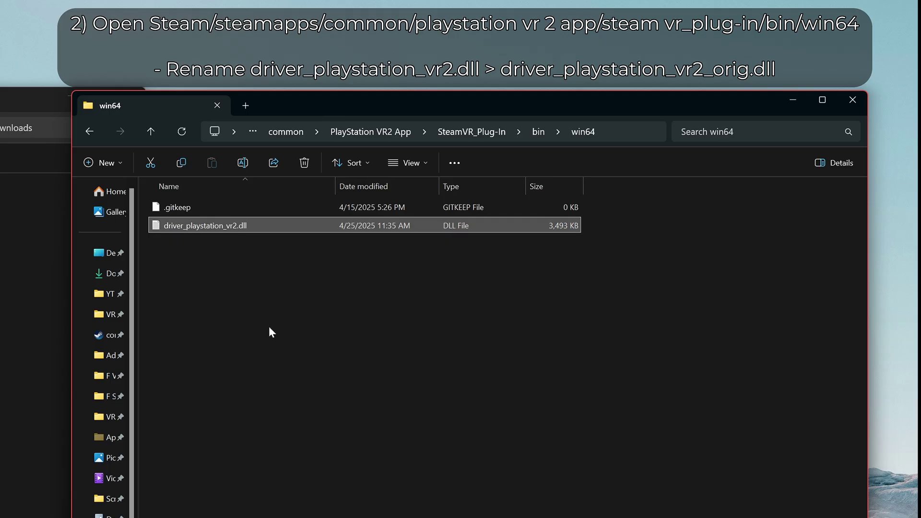
key("F2")
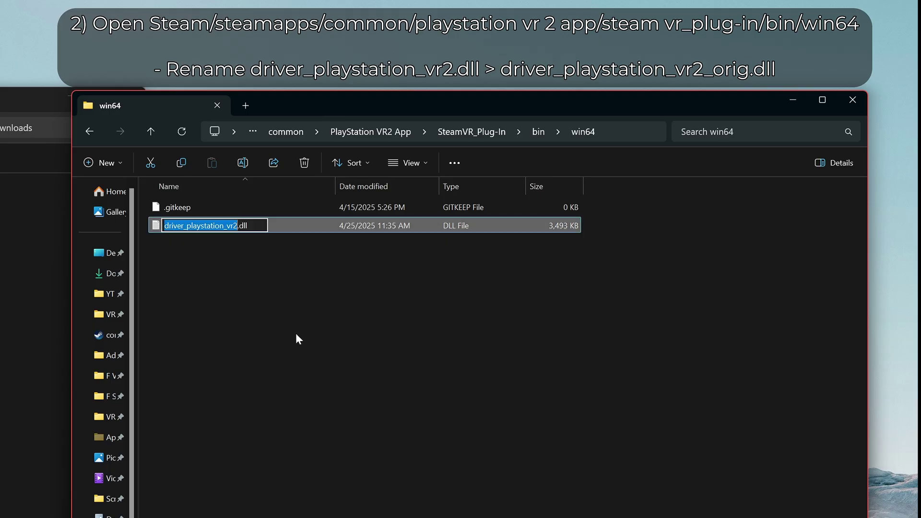
key("Right")
type("_")
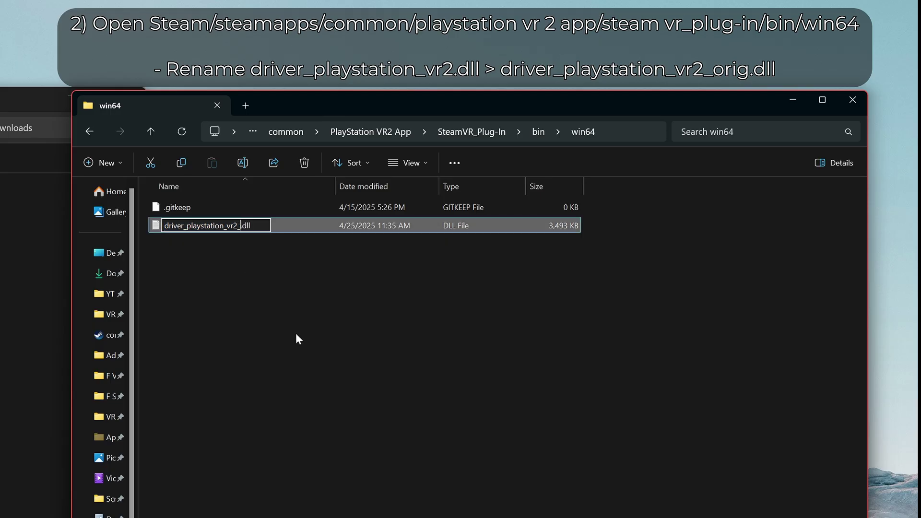
type("orig")
key("Return")
left_click(292, 331)
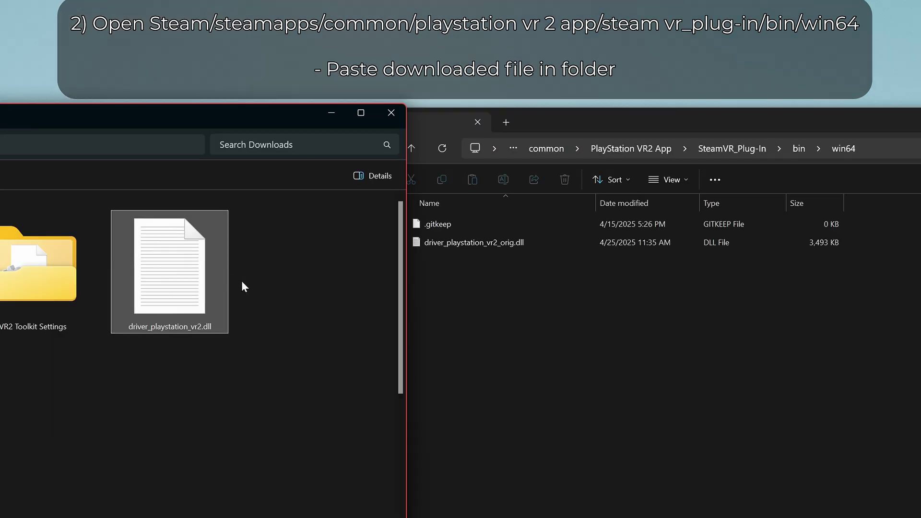
- Copy the downloaded driver_playstation_vr2.dll from Downloads into the win64 folder and close that folder
key("ctrl+c")
left_click(572, 424)
key("ctrl+v")
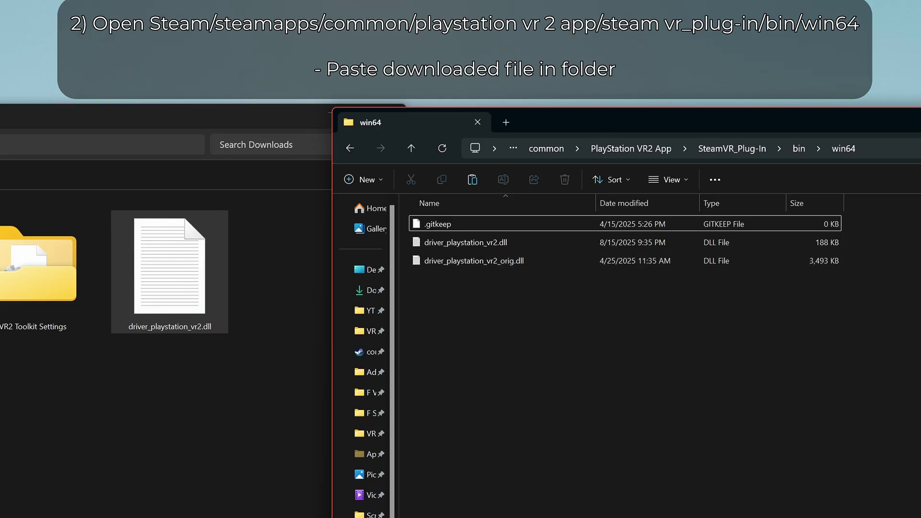
key("ctrl+w")
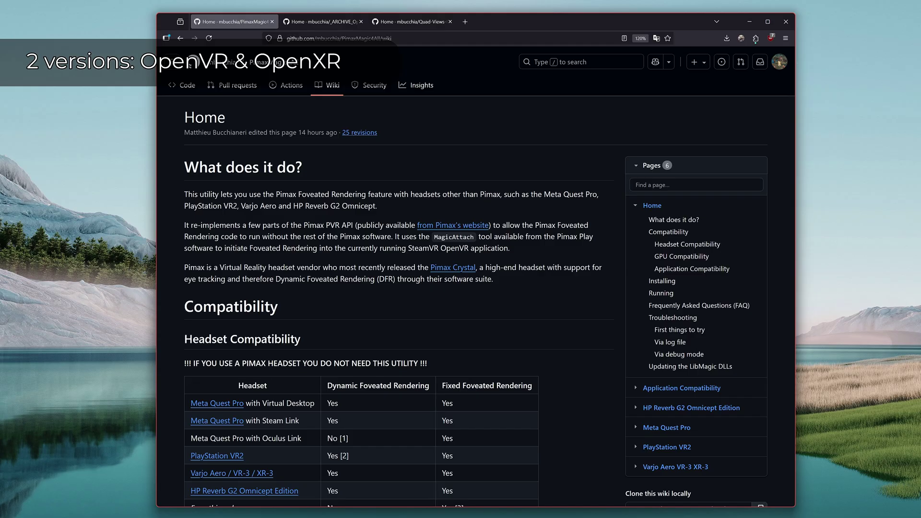
- Glance at the OpenXR Eye Trackers wiki, and open the Releases page linked in the PimaxMagic4All wiki's Installing section
left_click(329, 23)
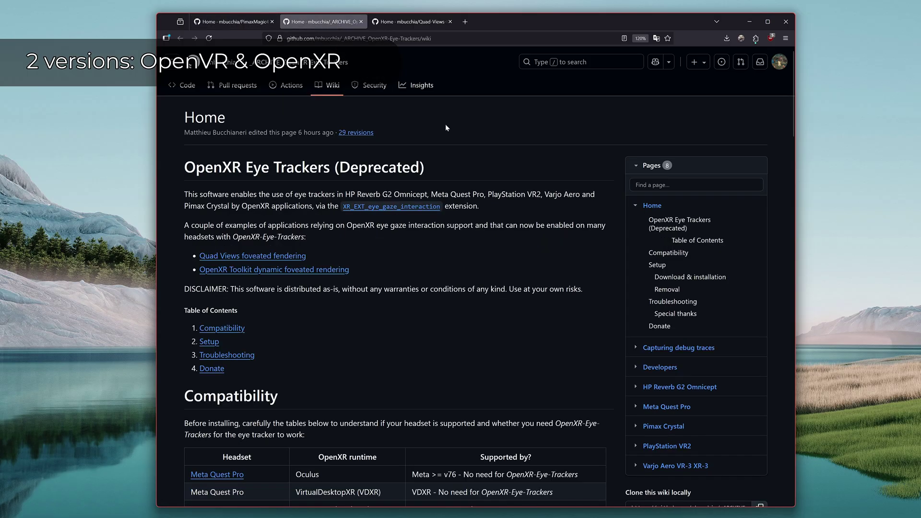
left_click(246, 25)
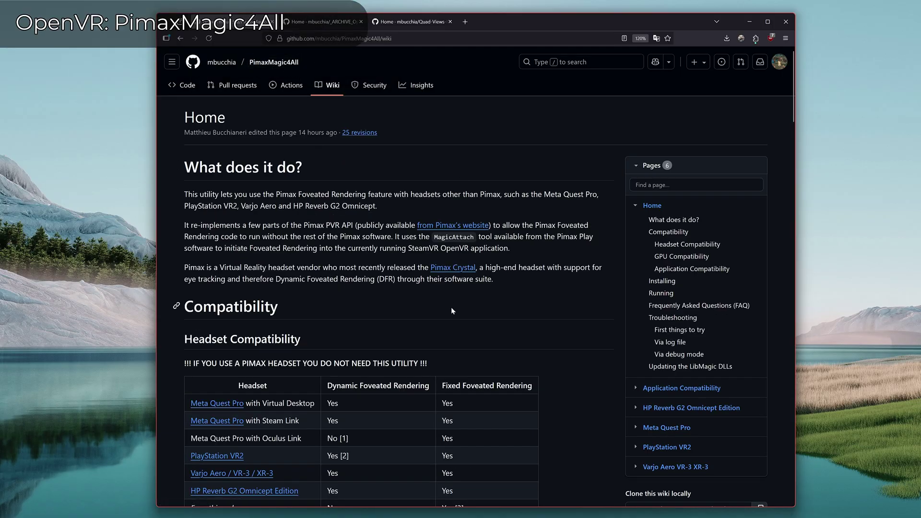
scroll(485, 304, "down", 6)
scroll(488, 309, "down", 9)
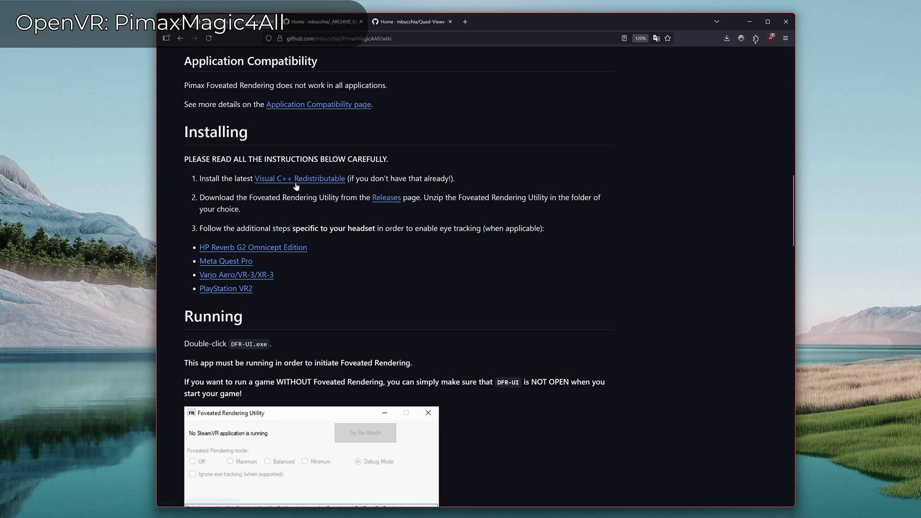
left_click(386, 198)
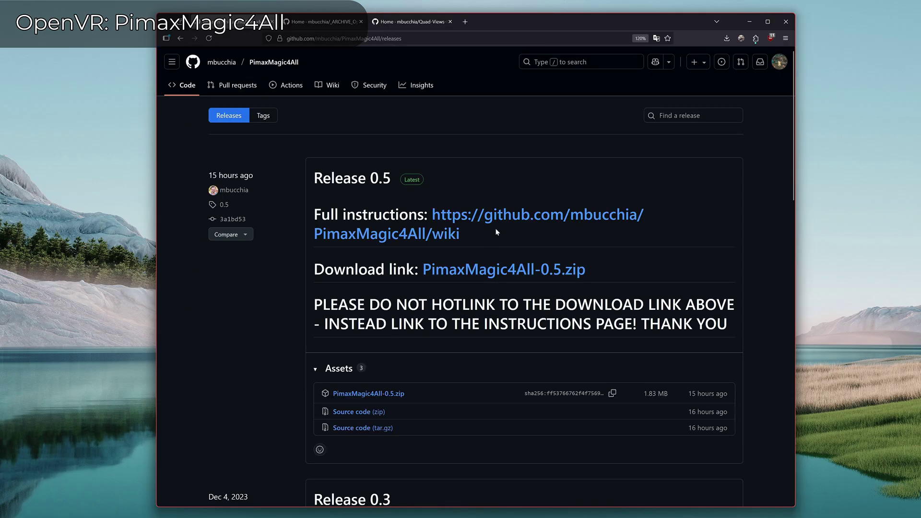
- Download PimaxMagic4All-0.5.zip from Release 0.5 and allow the file the browser flags as not commonly downloaded
left_click(535, 273)
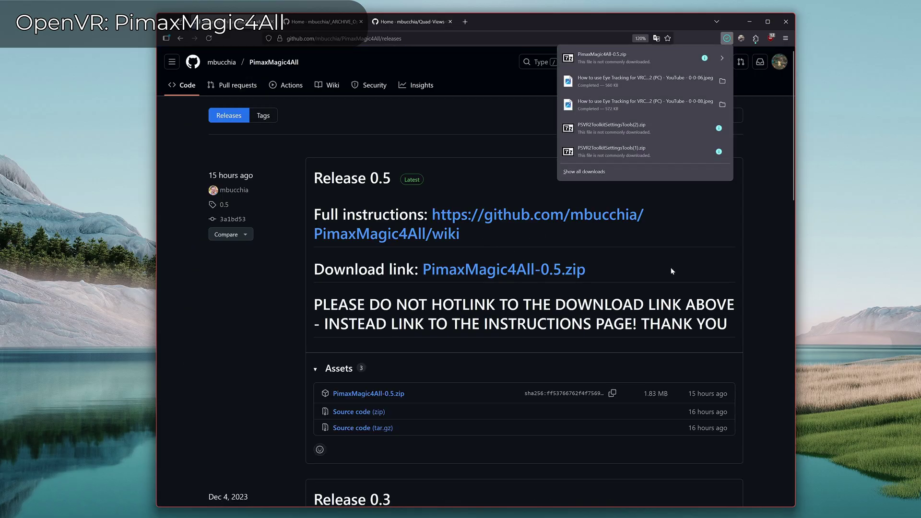
left_click(659, 61)
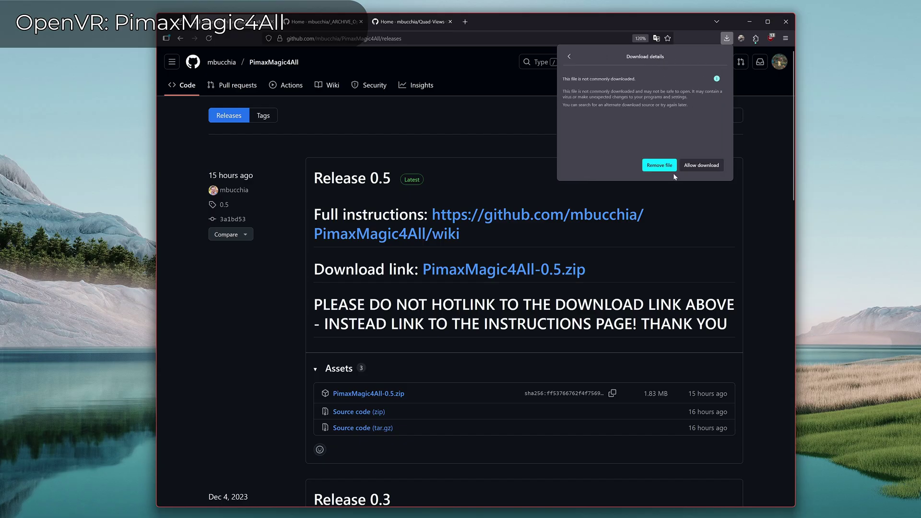
left_click(695, 170)
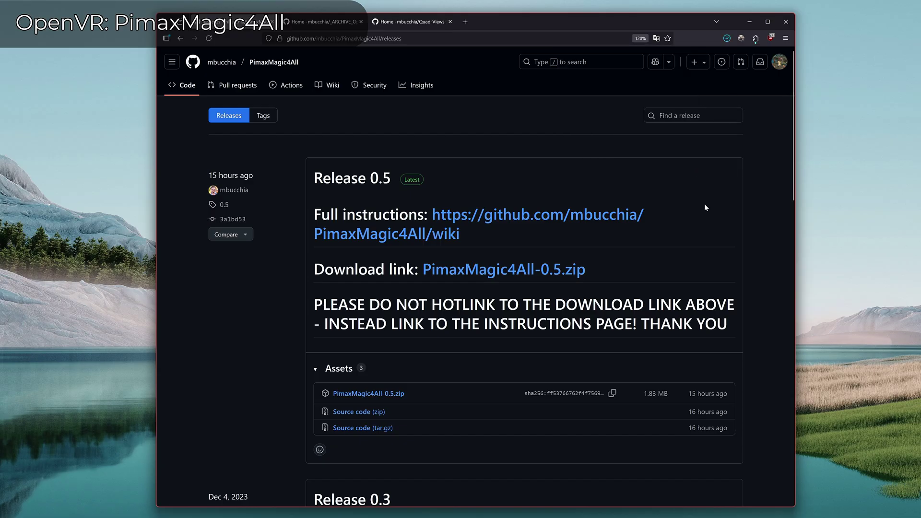
- Open the downloaded PimaxMagic4All-0.5.zip from the browser's recent downloads
left_click(726, 38)
left_click(633, 55)
left_click_drag(573, 265, 536, 166)
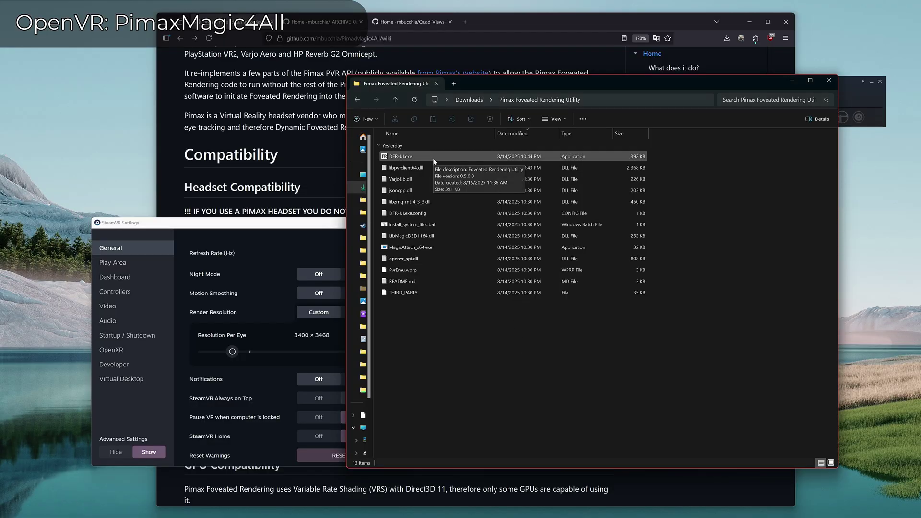
- Launch DFR-UI.exe from the Pimax Foveated Rendering Utility folder and clear the SteamVR Settings and folder windows away
double_click(433, 157)
left_click(304, 235)
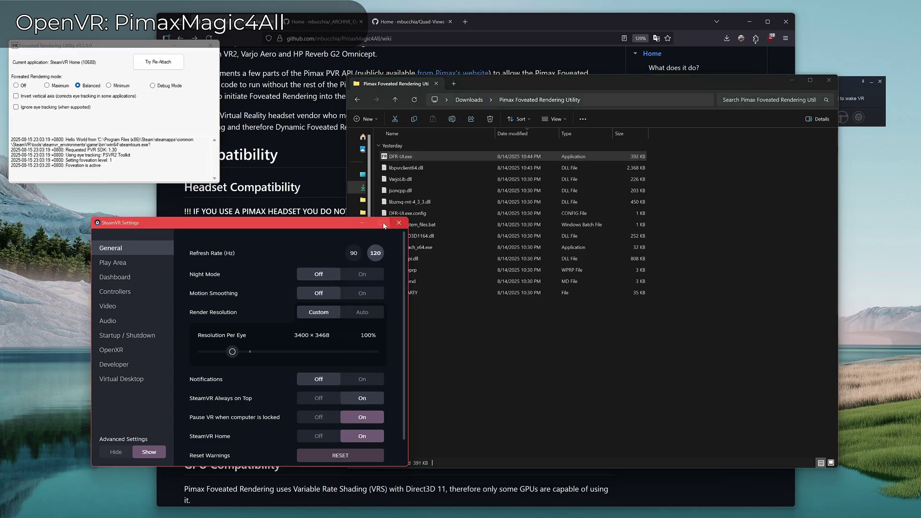
left_click(399, 223)
left_click_drag(96, 45, 523, 145)
left_click(799, 83)
- Turn the foveated rendering mode Off and switch it back to Balanced
left_click(421, 187)
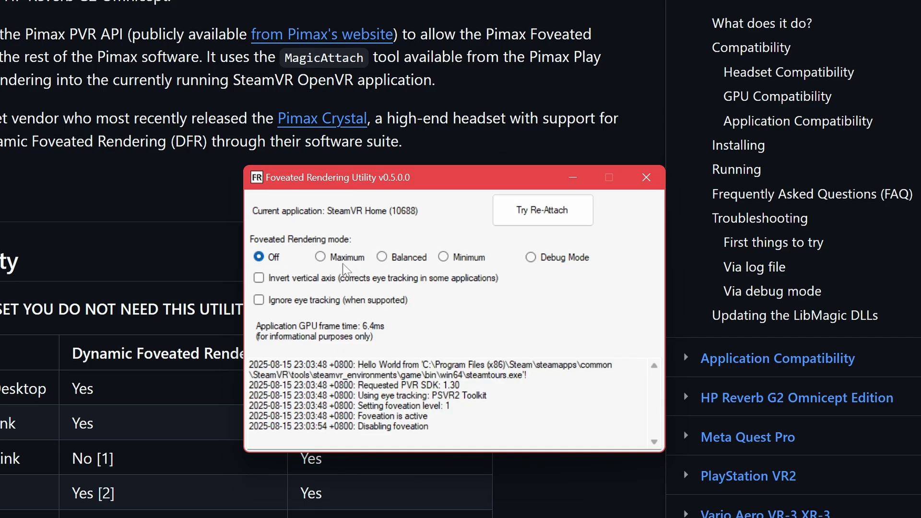
left_click(407, 264)
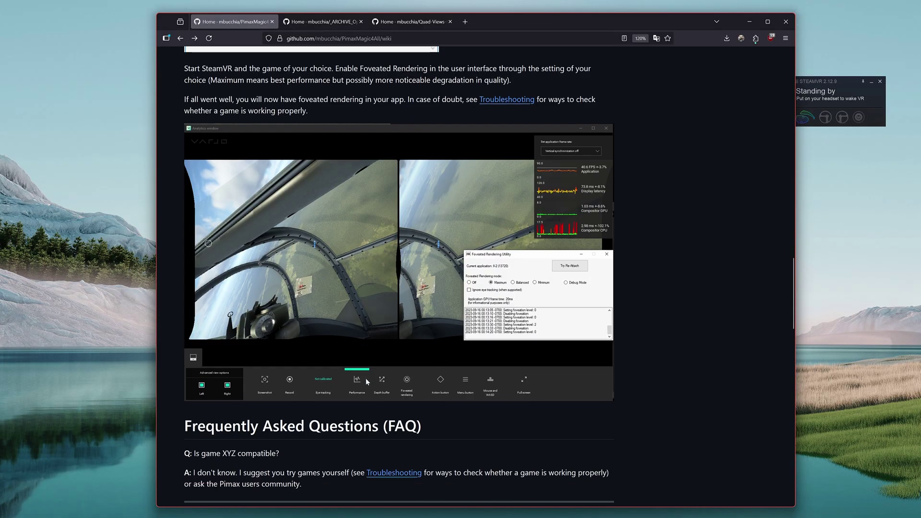
- Review the PimaxMagic4All wiki's FAQ and troubleshooting, and check the Half-Life: Alyx entry on the Application Compatibility page
scroll(398, 276, "down", 3)
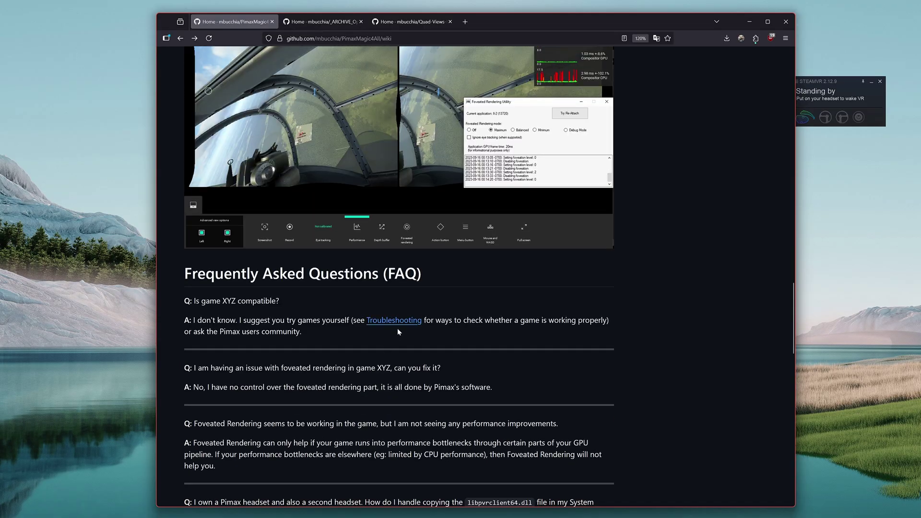
scroll(398, 331, "down", 8)
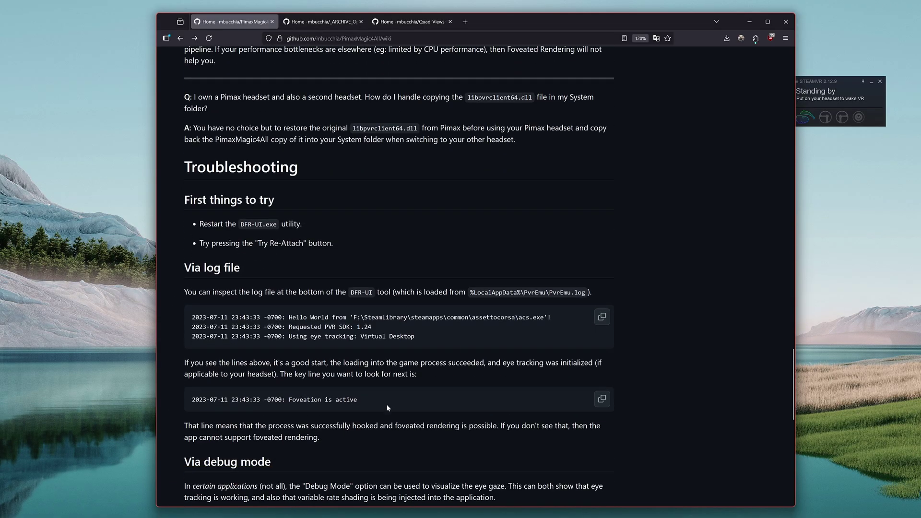
scroll(387, 403, "up", 15)
scroll(387, 394, "up", 5)
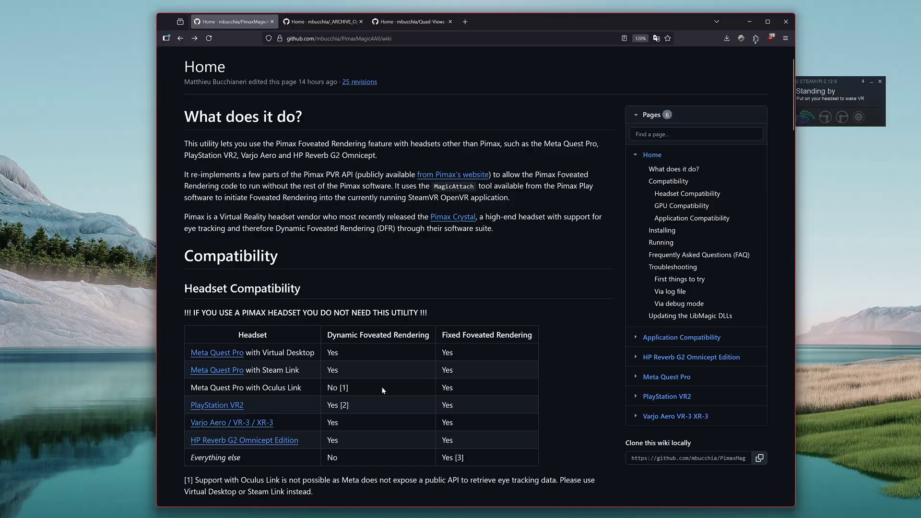
left_click(692, 218)
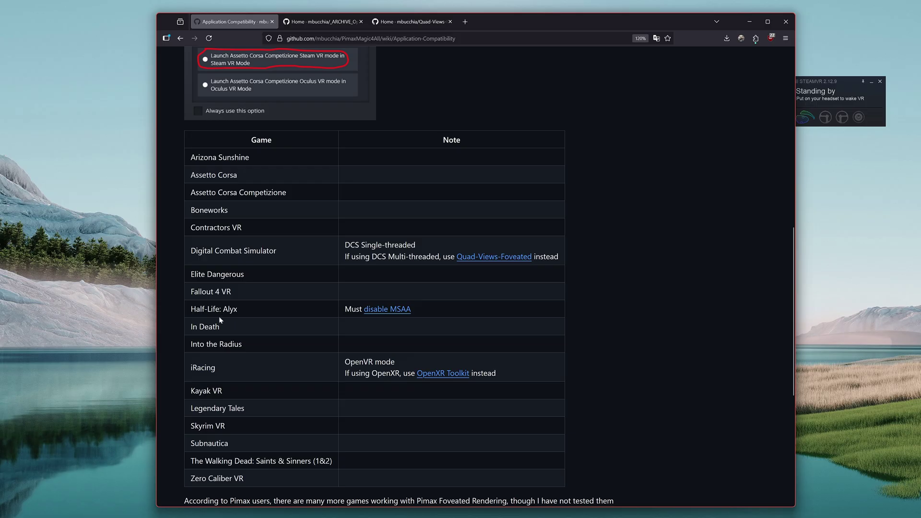
triple_click(267, 308)
left_click_drag(267, 308, 623, 27)
- Switch to Steam, open the properties of Half-Life: Alyx, and select the text of its launch options
left_click(748, 21)
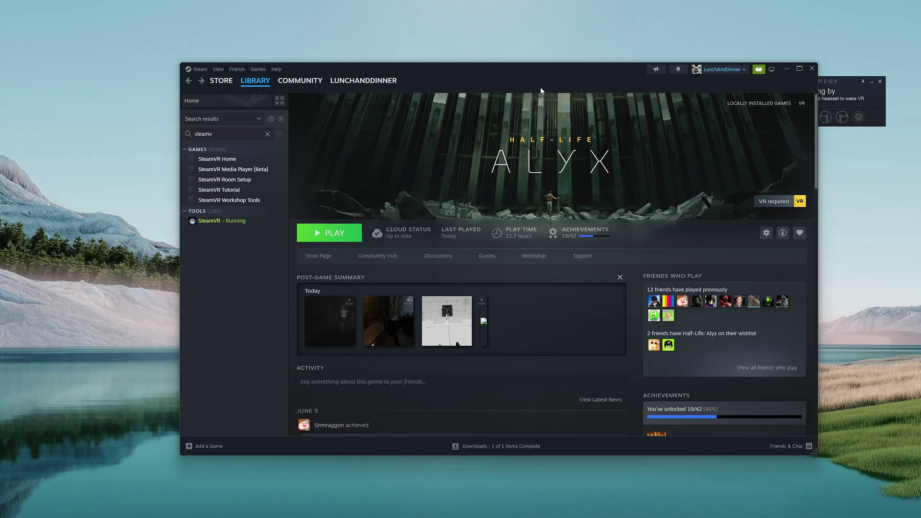
left_click_drag(540, 87, 507, 79)
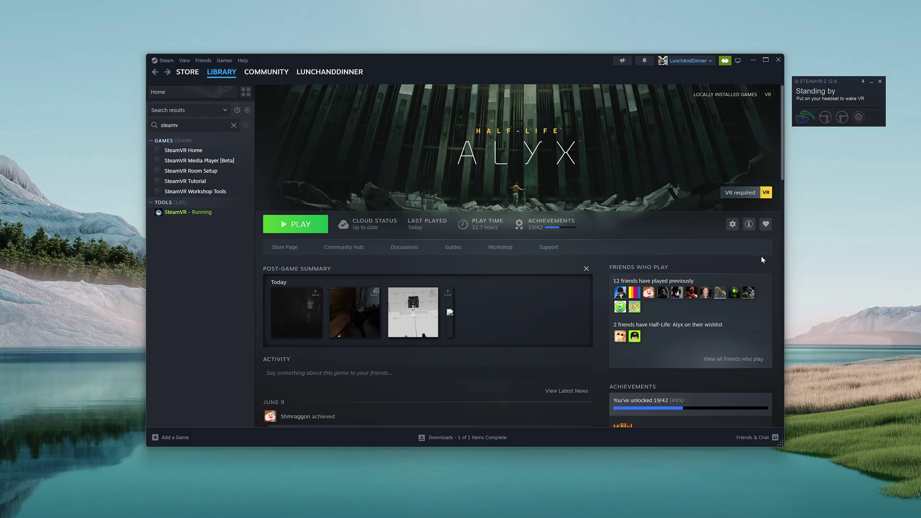
left_click(731, 224)
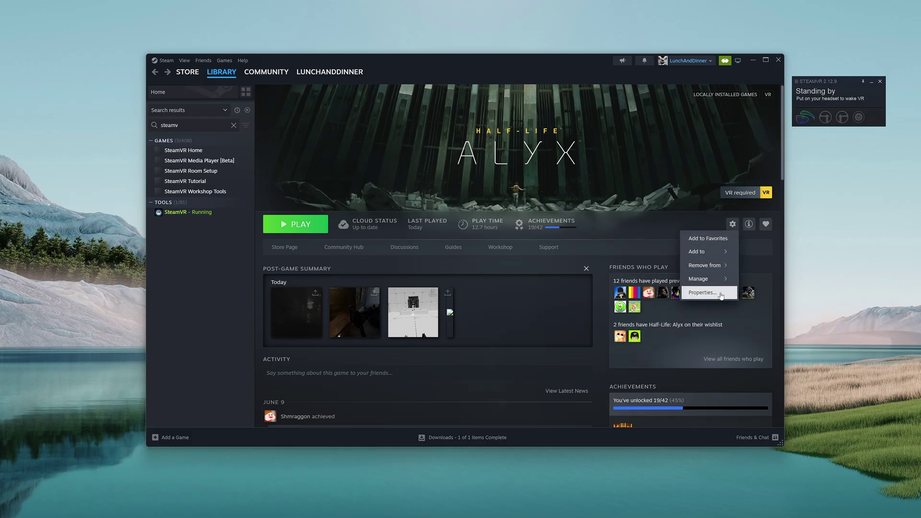
left_click(702, 292)
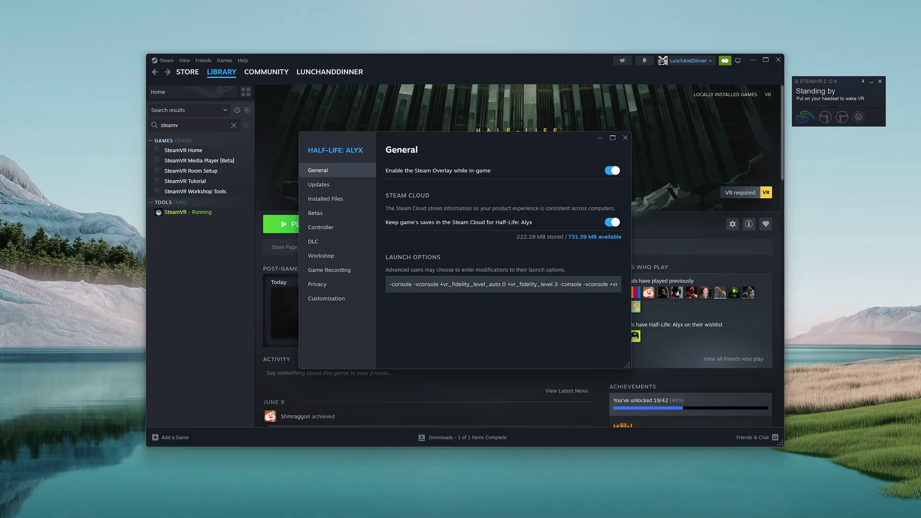
left_click_drag(390, 284, 667, 287)
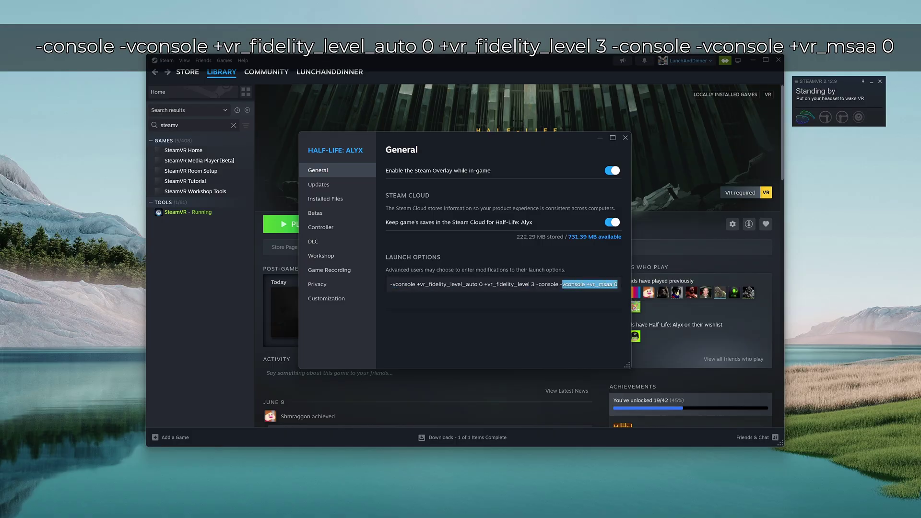
- Leave the Half-Life: Alyx launch options and review the OpenXR-Eye-Trackers wiki in the browser, including its setup and troubleshooting sections
left_click(618, 284)
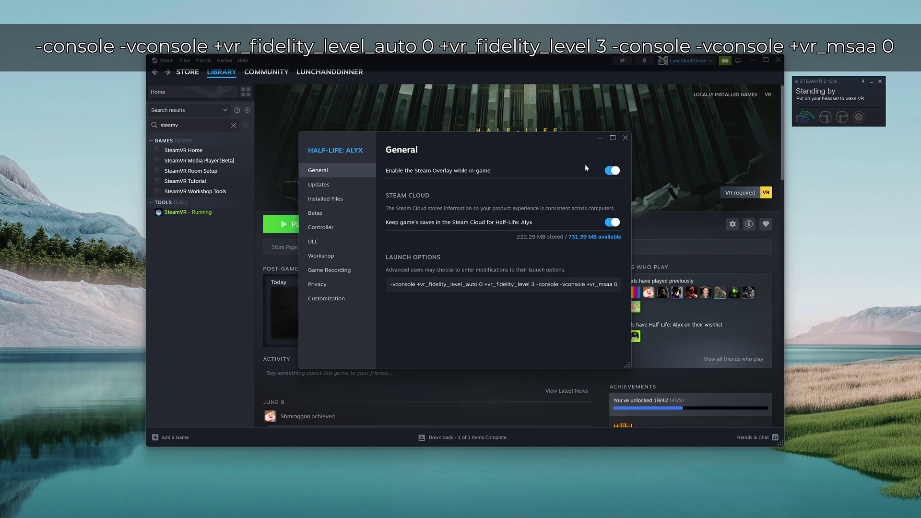
key("Escape")
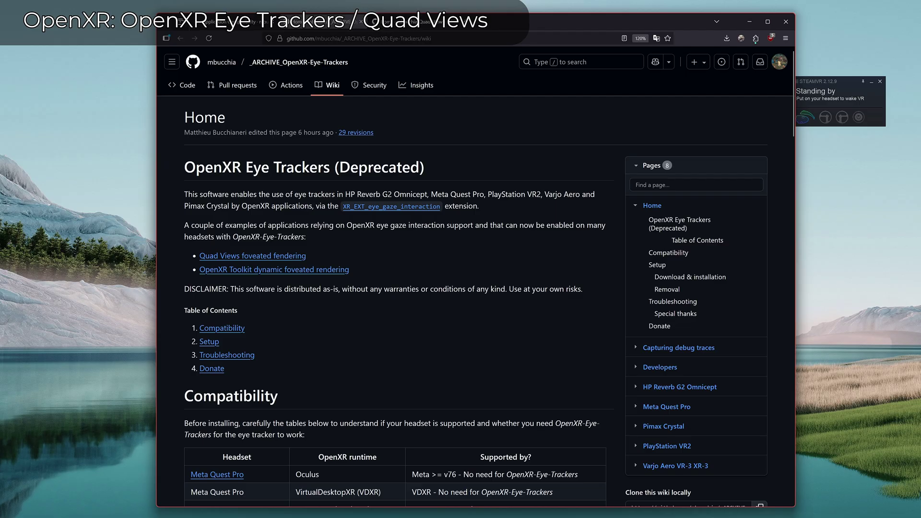
scroll(426, 290, "down", 15)
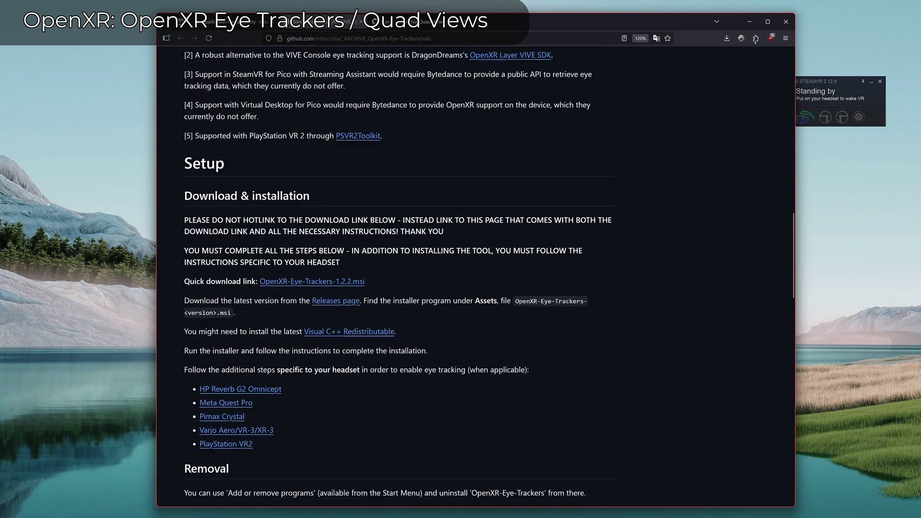
scroll(430, 297, "down", 15)
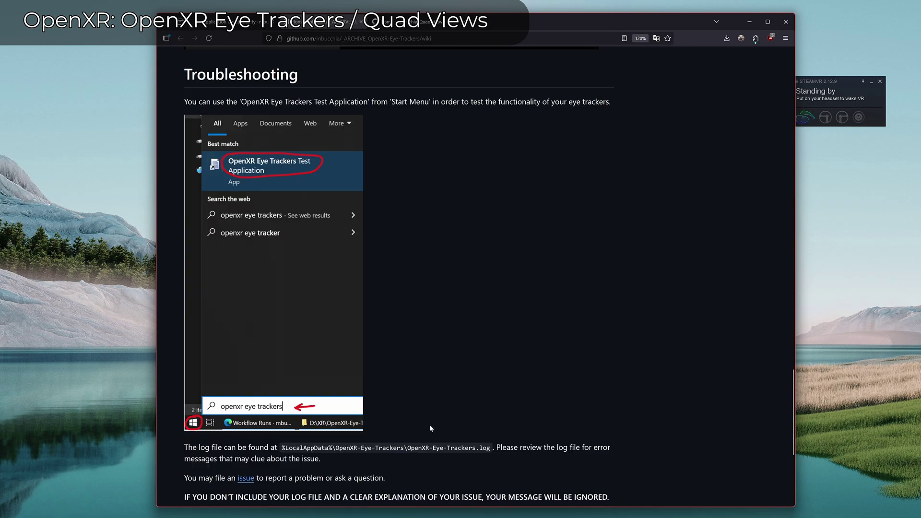
scroll(430, 424, "down", 5)
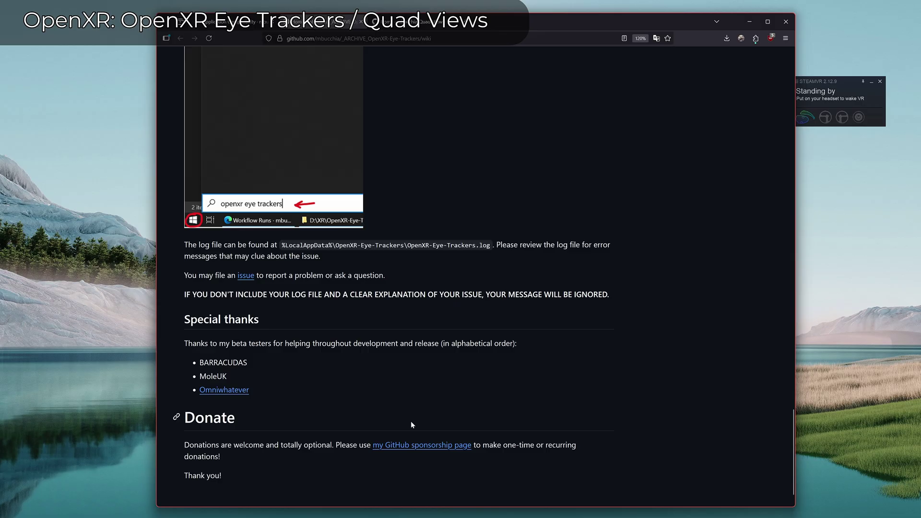
key("Home")
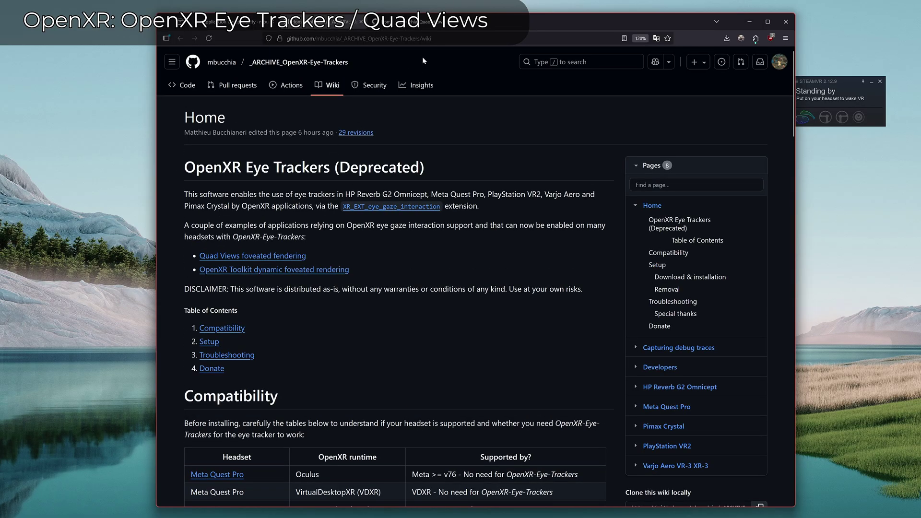
- Switch to the Quad-Views-Foveated wiki and examine its GPU and application compatibility sections
left_click(425, 24)
scroll(426, 323, "down", 1)
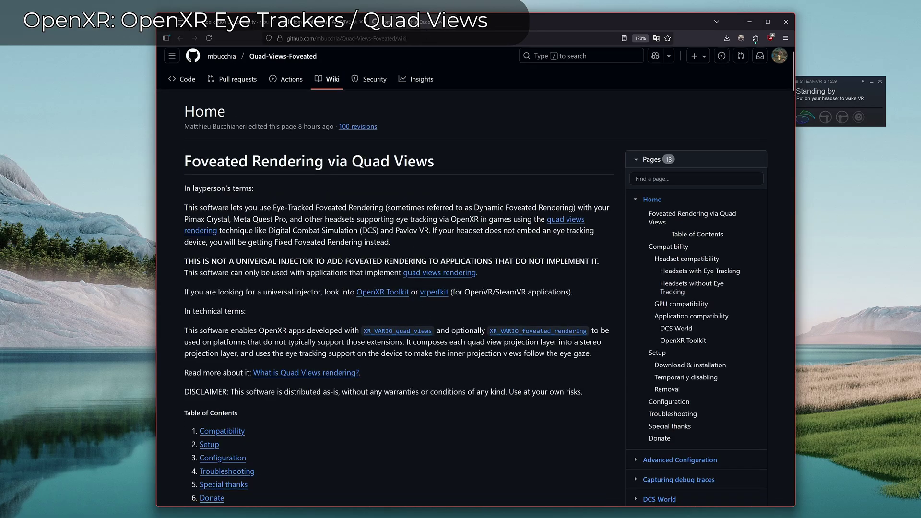
scroll(357, 344, "down", 15)
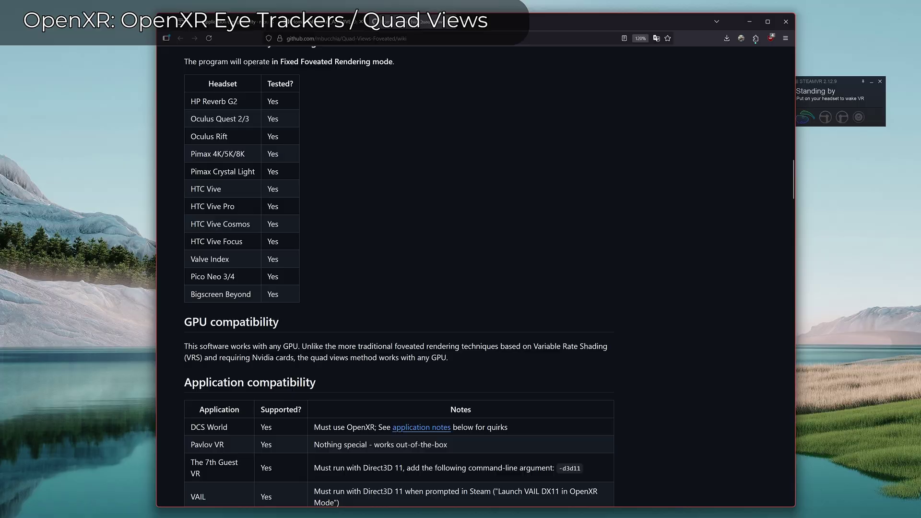
scroll(358, 344, "down", 5)
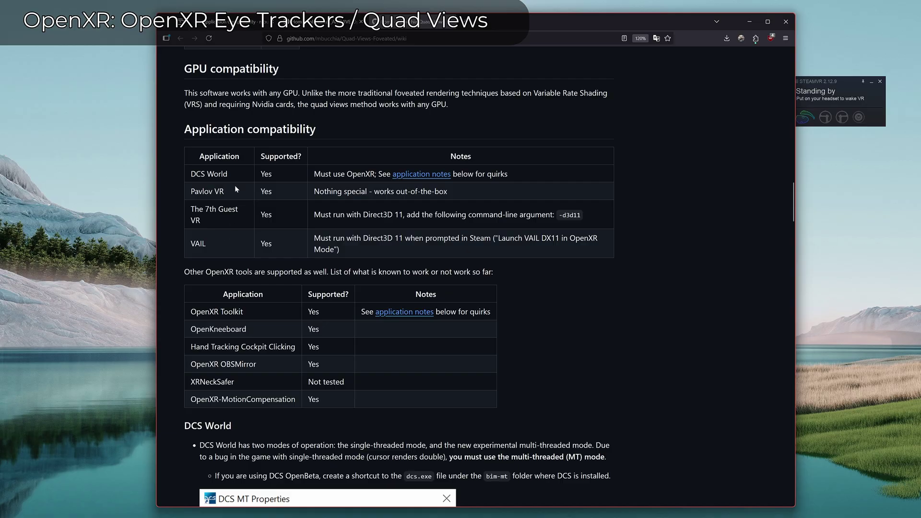
- Download OpenXR-Eye-Trackers-1.2.2.msi from the OpenXR-Eye-Trackers releases page and return to the Quad-Views-Foveated wiki
left_click(340, 22)
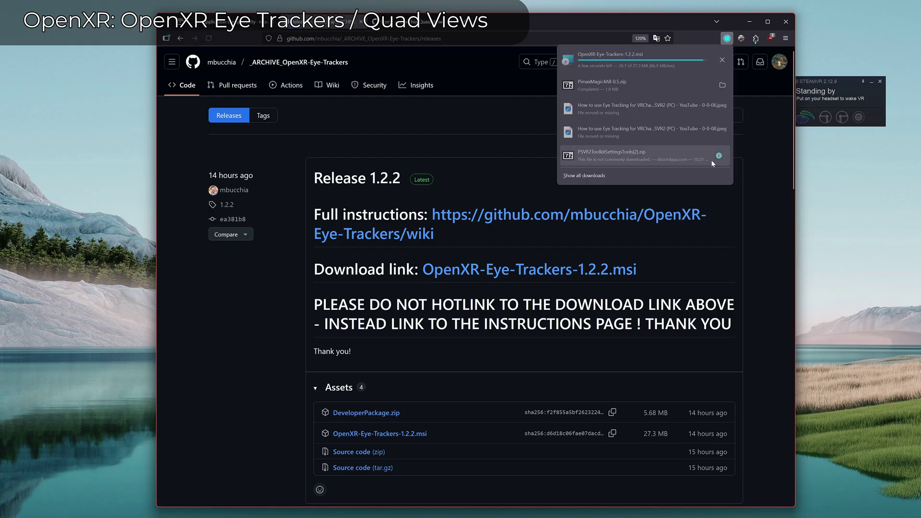
left_click(426, 22)
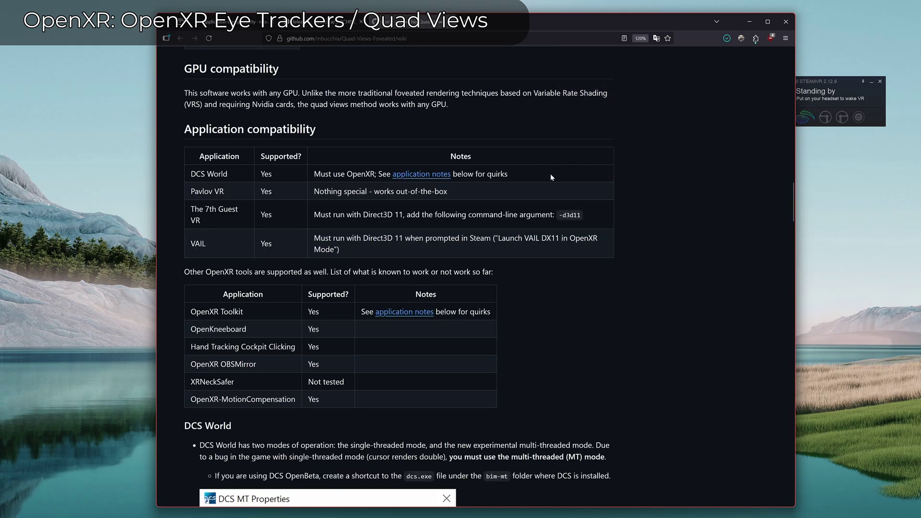
- Look through the Quad-Views-Foveated wiki's introduction and headset compatibility section
scroll(428, 263, "up", 10)
scroll(381, 277, "up", 10)
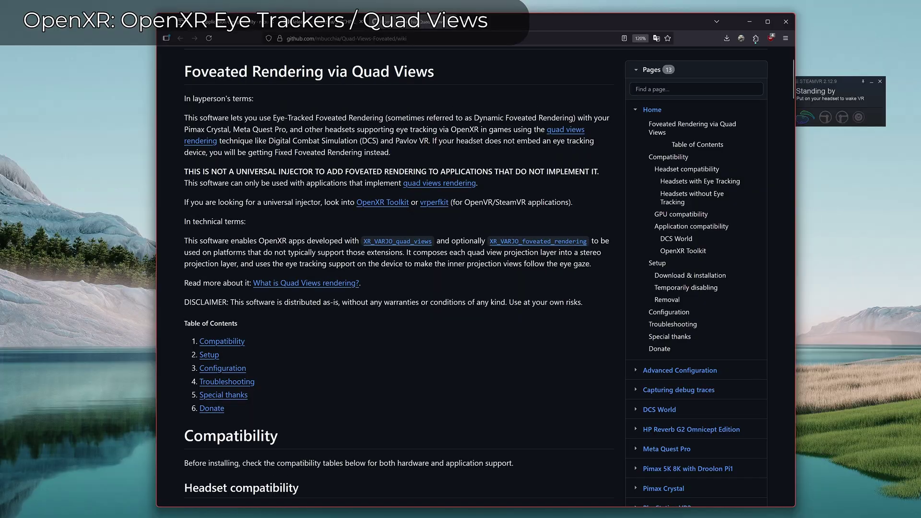
left_click(689, 371)
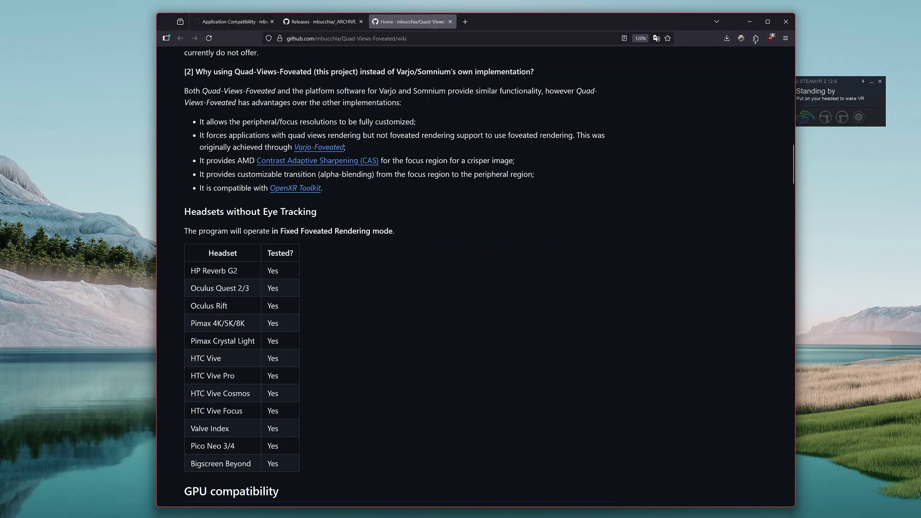
left_click(336, 159)
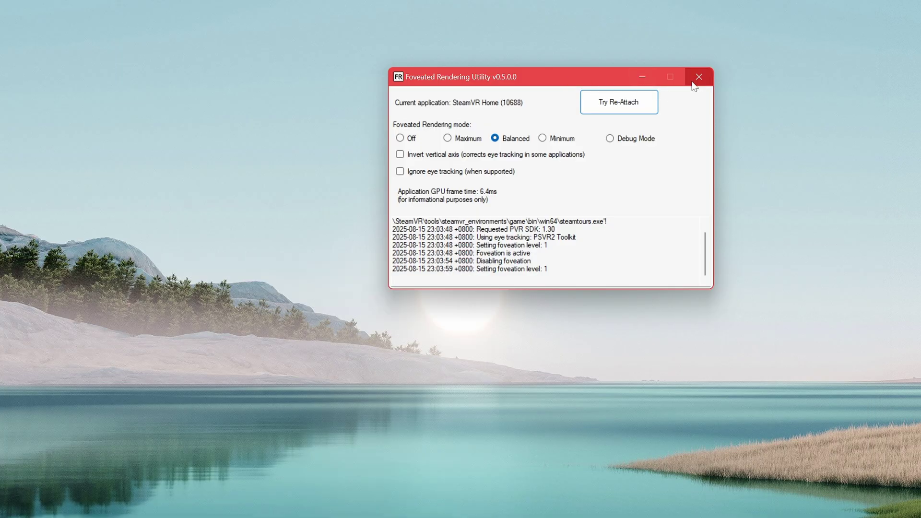
- Close the Foveated Rendering Utility, open SteamVR Settings, and move the SteamVR status window clear of it
left_click(695, 79)
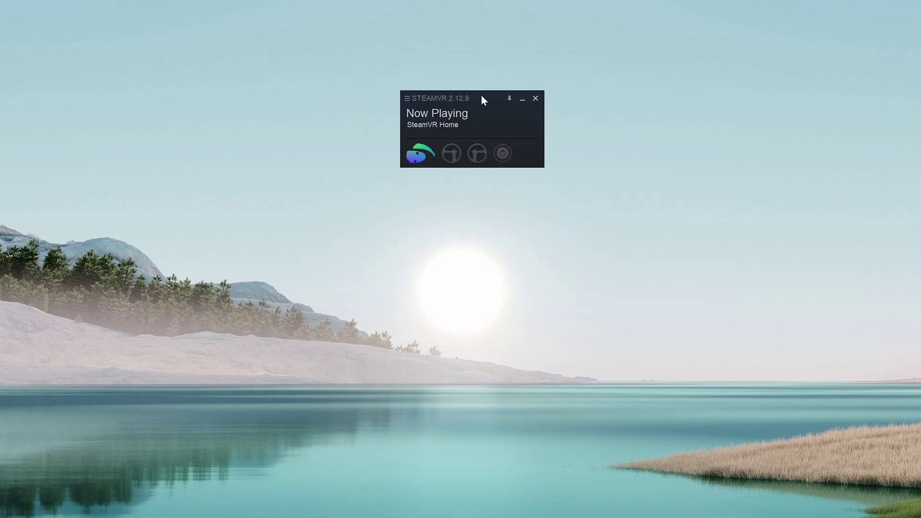
right_click(480, 99)
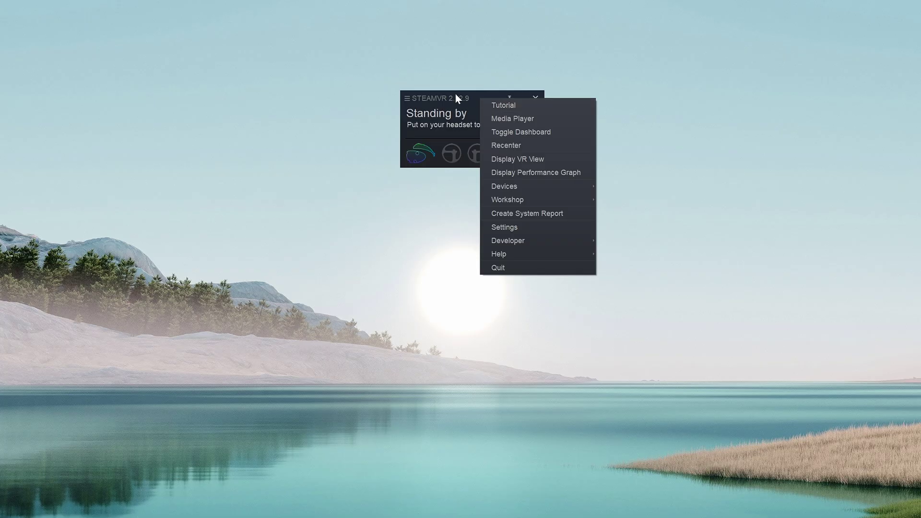
left_click(459, 100)
left_click(458, 100)
right_click(474, 99)
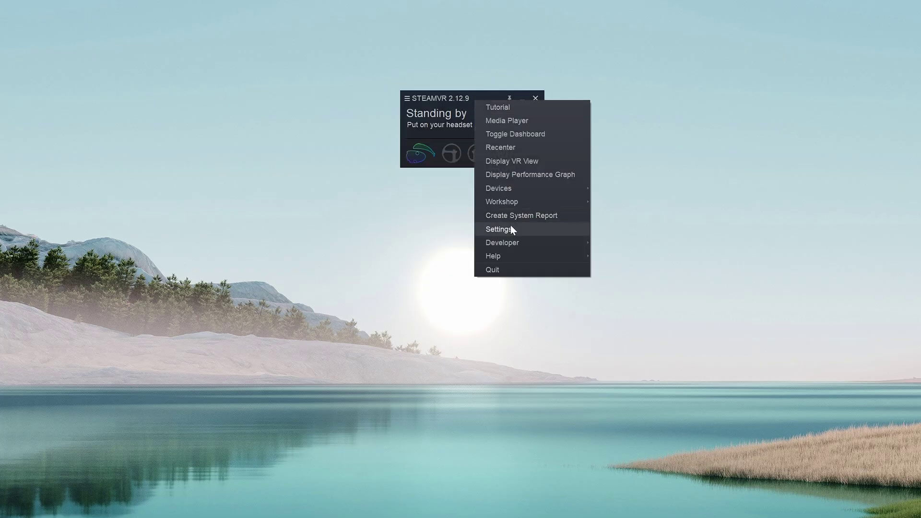
left_click(511, 228)
left_click_drag(238, 212, 571, 33)
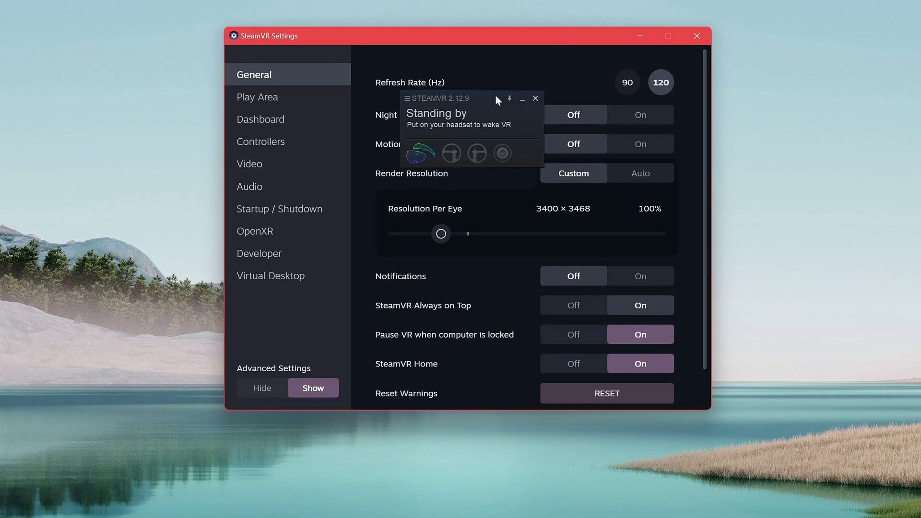
left_click_drag(495, 94, 823, 91)
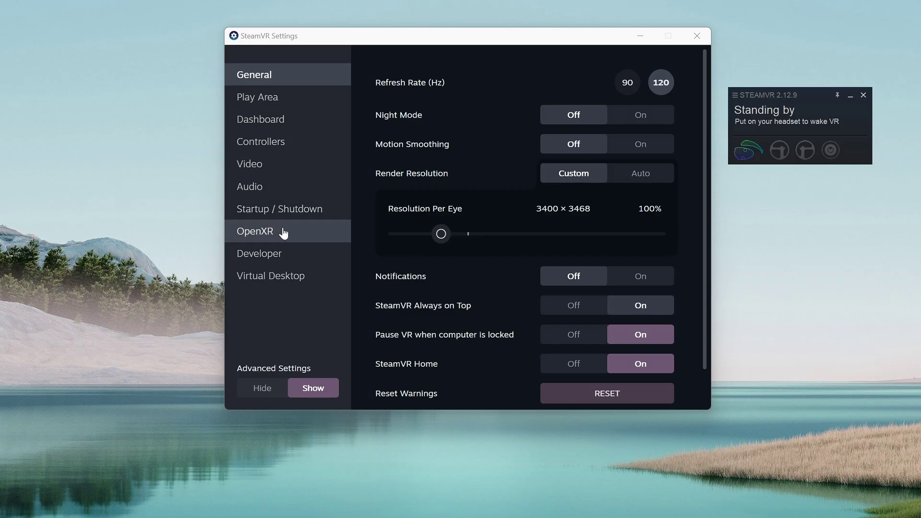
- Open the installed OpenXR API layers, turn "Emulate quad views foveation support" off and back on, and close the list
left_click(282, 231)
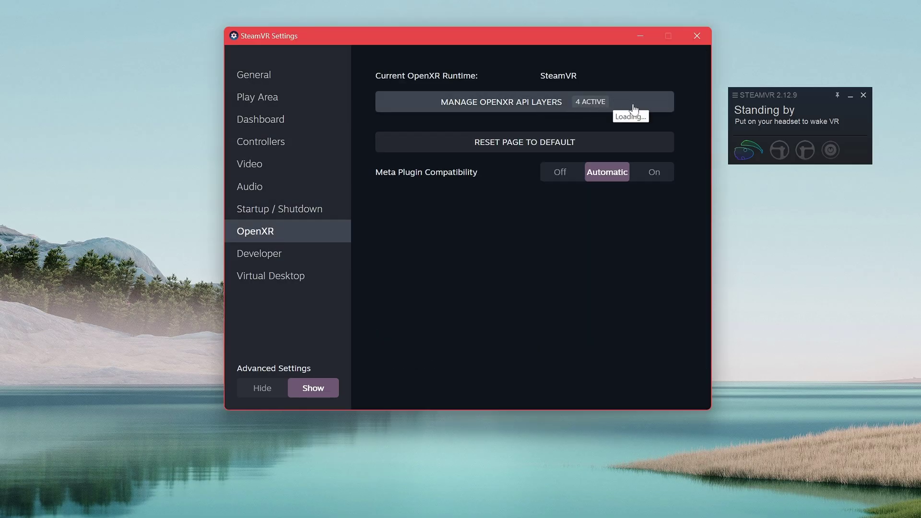
left_click(644, 111)
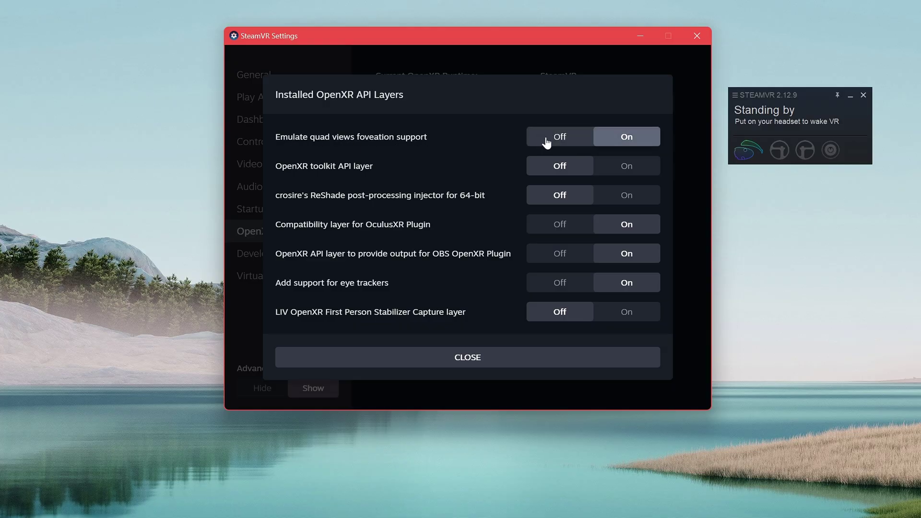
left_click(628, 135)
left_click(561, 142)
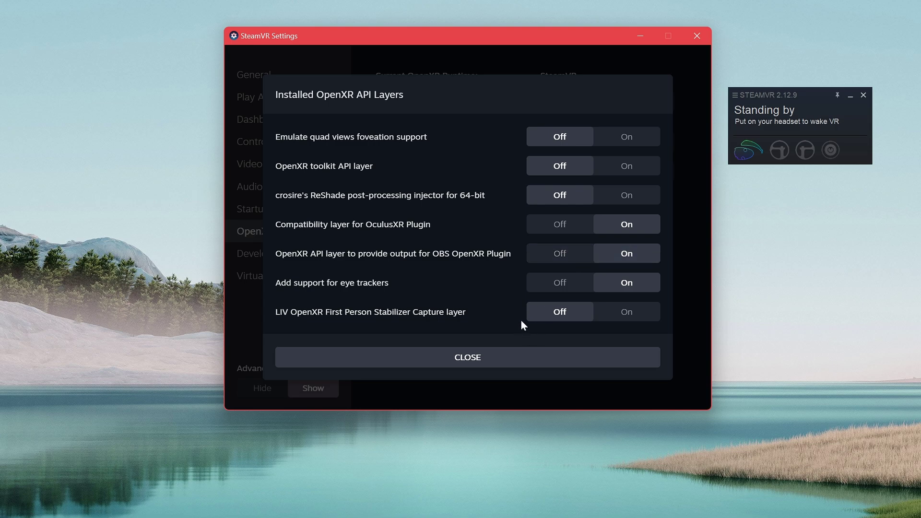
left_click(612, 142)
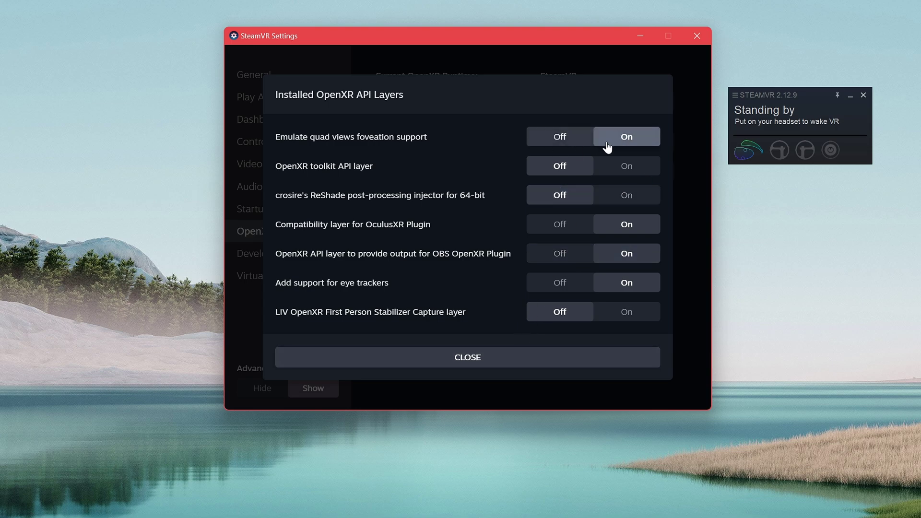
left_click(520, 363)
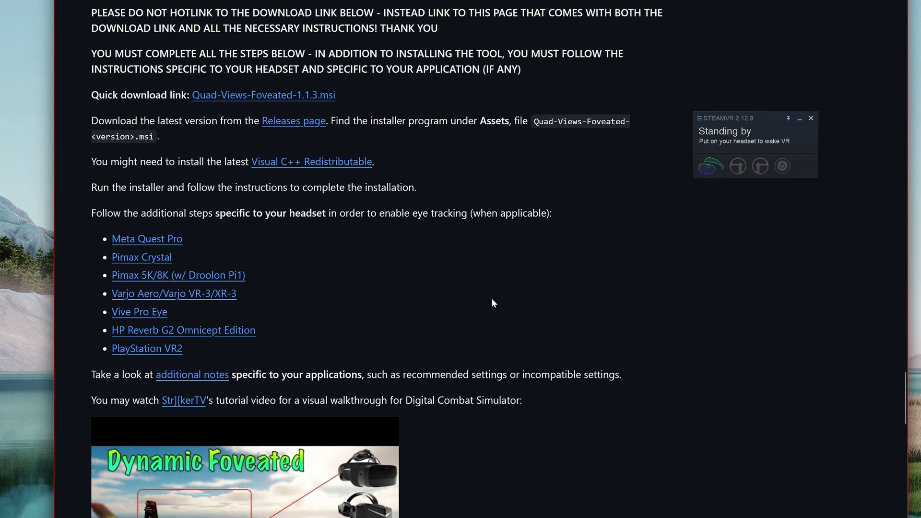
- Review the Quad-Views-Foveated wiki's setup, temporary disabling and removal instructions and its OpenXR Toolkit compatibility notes
scroll(493, 302, "down", 10)
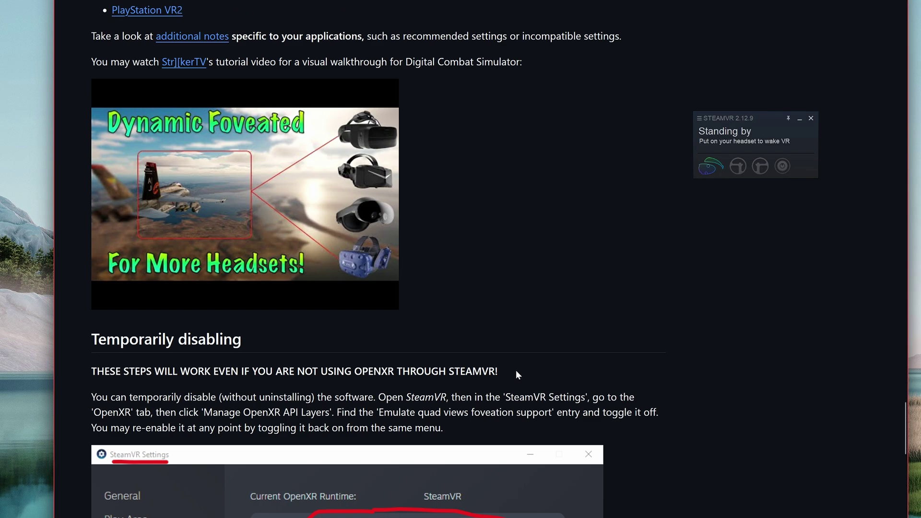
scroll(577, 396, "down", 20)
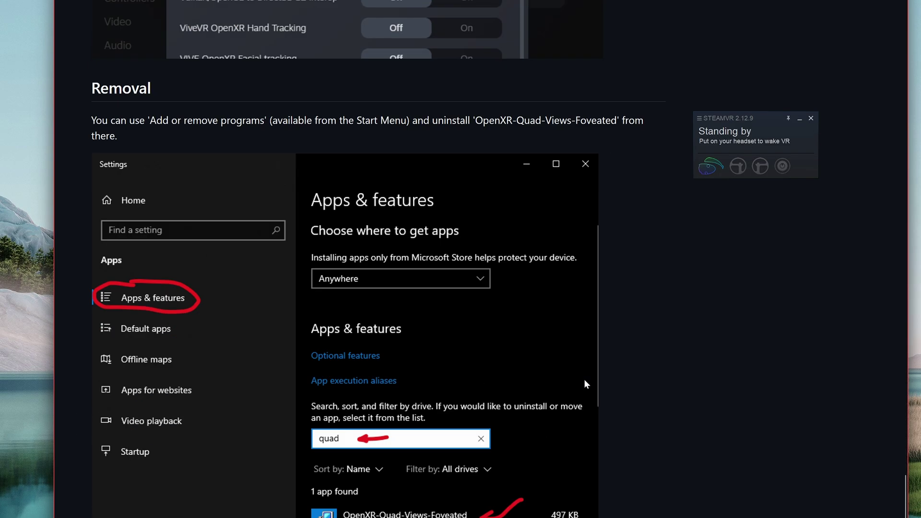
scroll(594, 382, "up", 20)
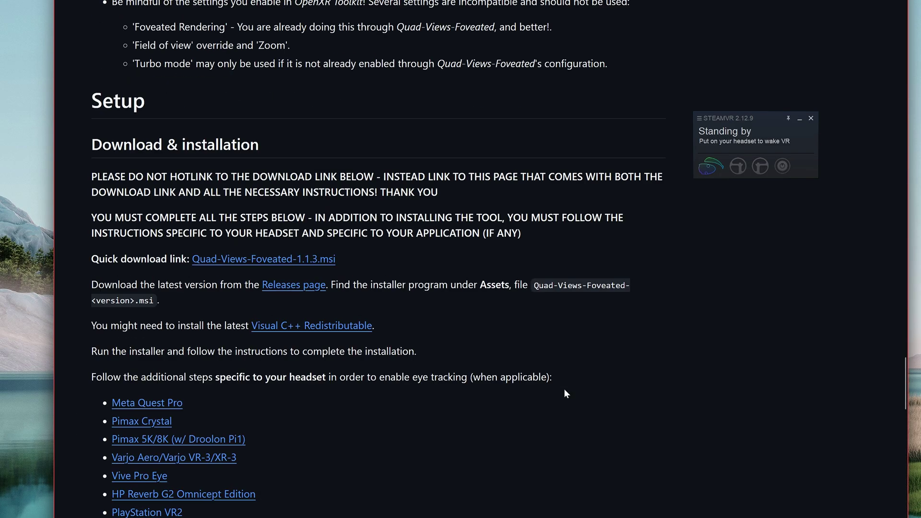
scroll(446, 147, "up", 10)
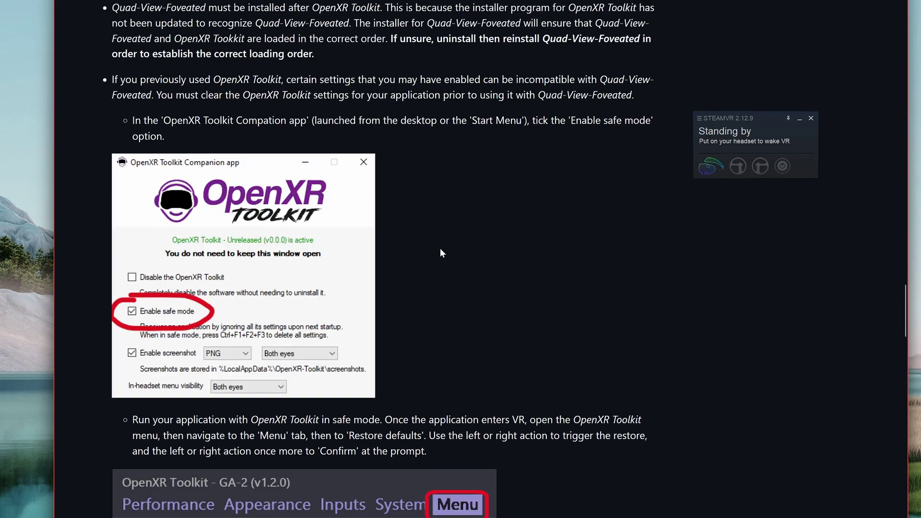
scroll(463, 343, "down", 5)
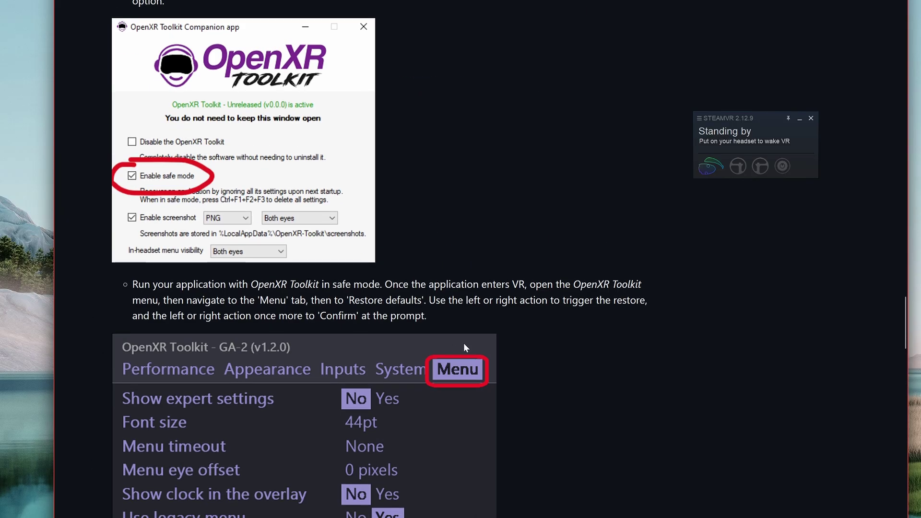
scroll(363, 447, "up", 5)
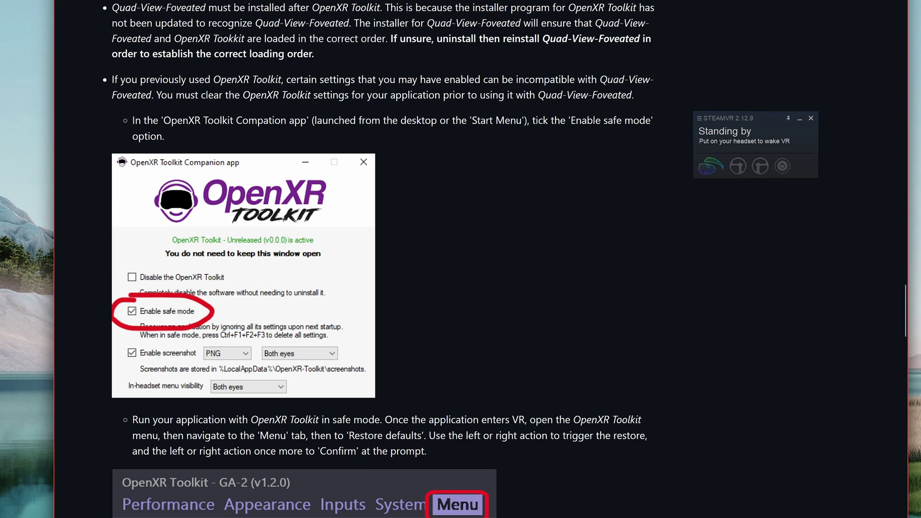